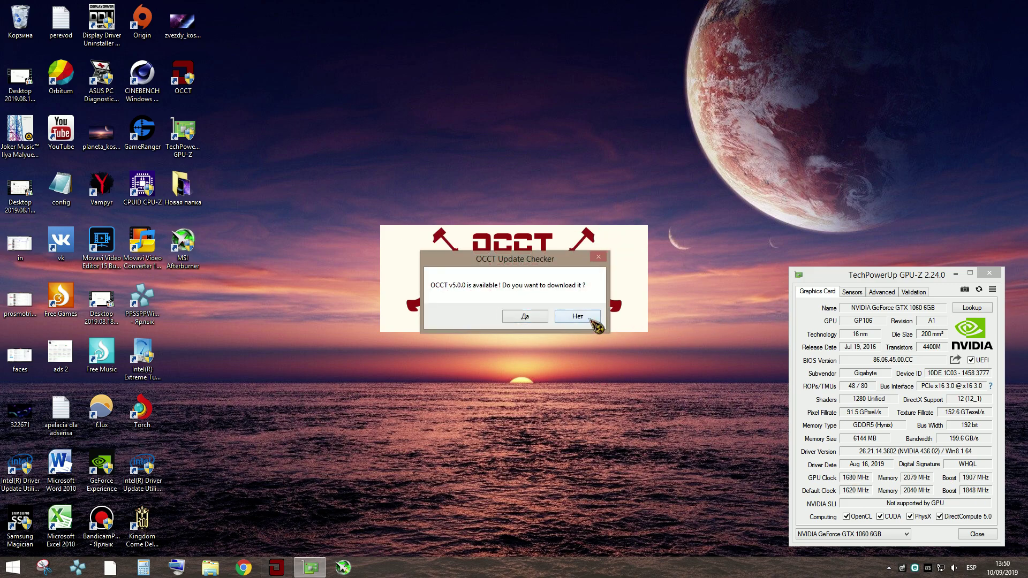
Step: Decline the OCCT v5.0.0 update and separate the OCCT main window from its monitoring window on the desktop
click(583, 320)
click(699, 237)
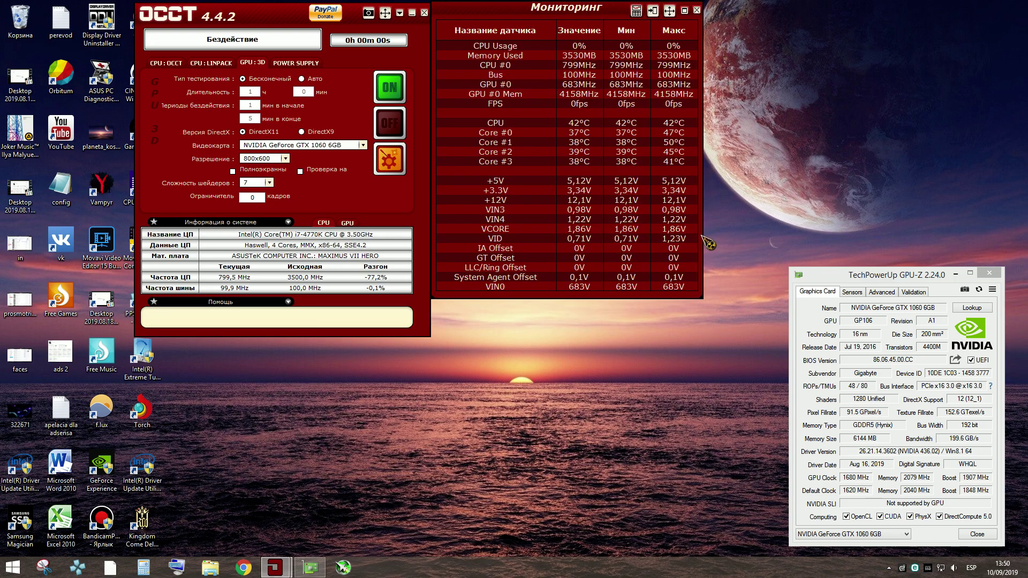
drag(244, 21, 135, 19)
mouse_move(539, 14)
mouse_down()
mouse_move(442, 13)
mouse_move(519, 13)
mouse_up()
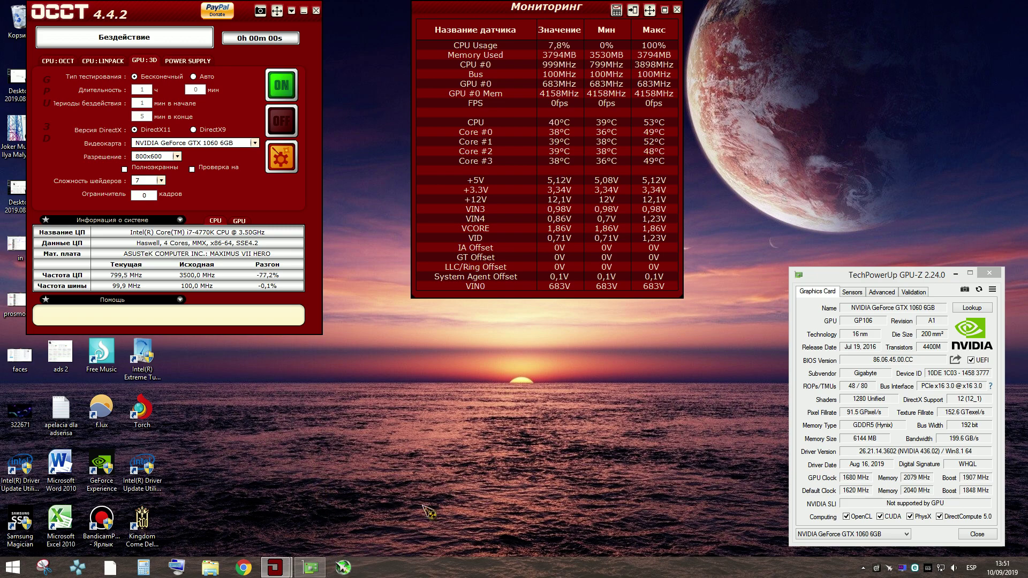
Step: Bring up MSI Afterburner and start OCCT's GPU:3D stress test with DirectX11 at 800x600
click(888, 569)
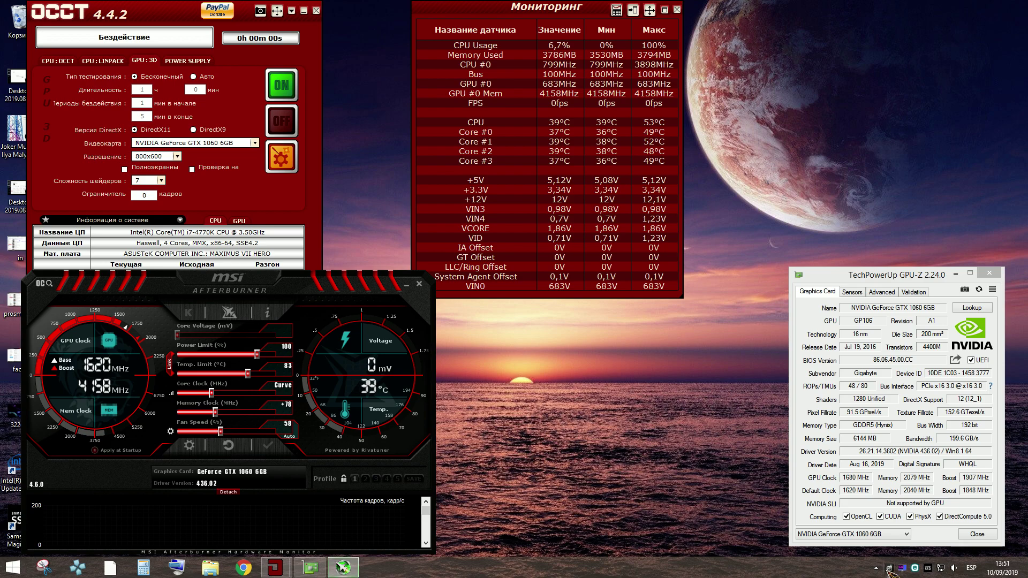
click(289, 89)
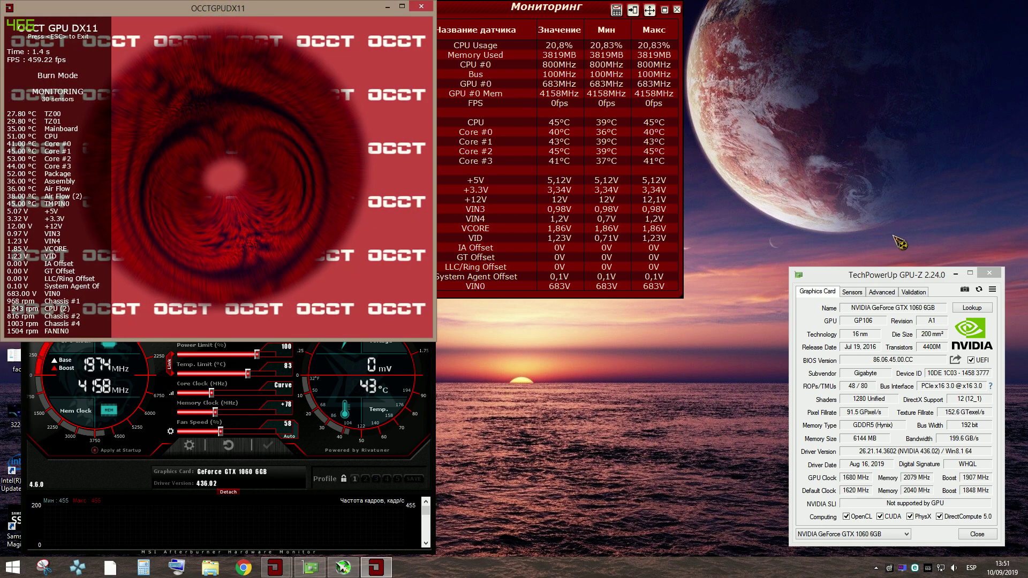
Step: Arrange the MSI Afterburner and GPU-Z windows so both can be read alongside the running stress test
drag(908, 282, 846, 269)
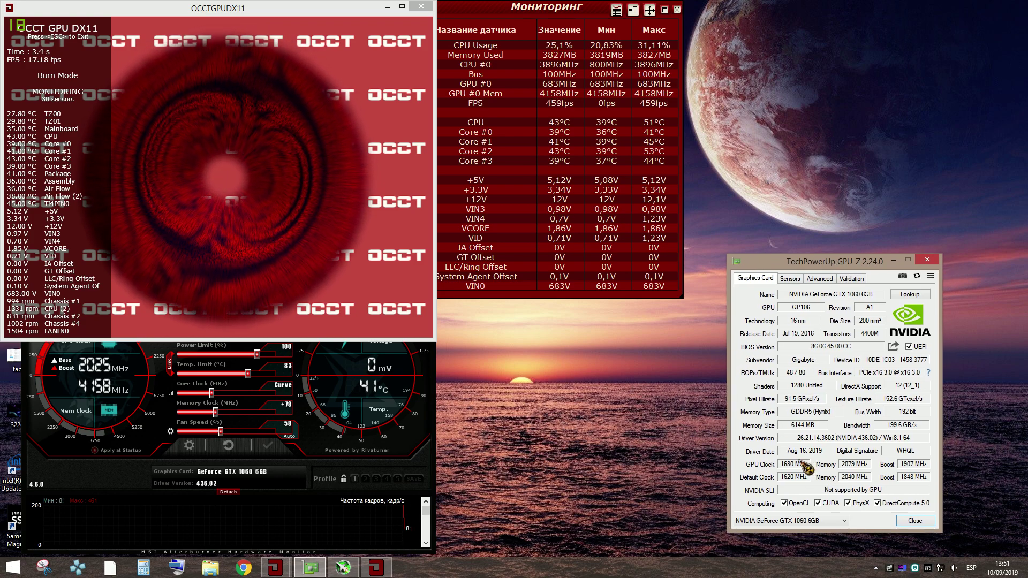
click(339, 471)
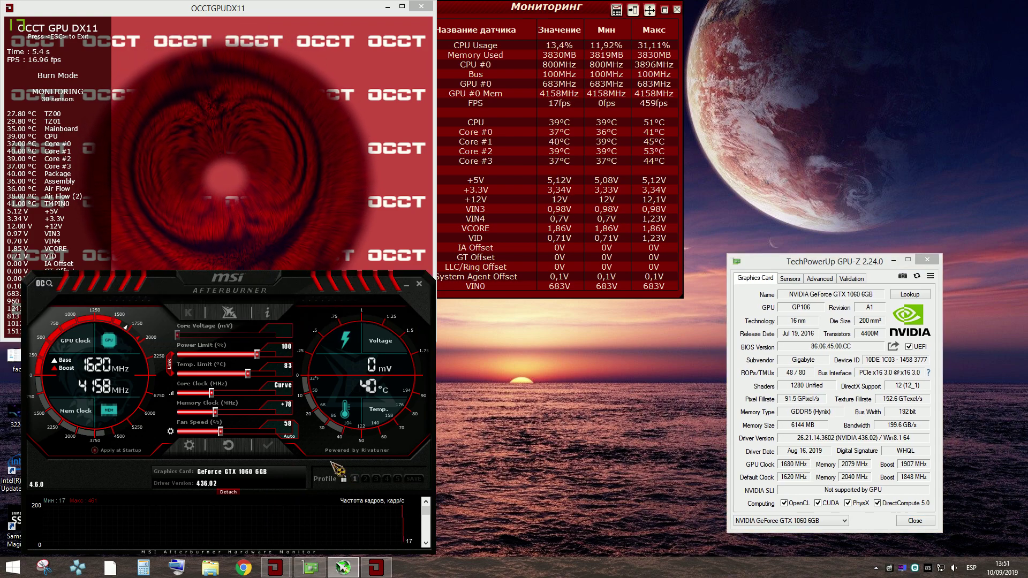
drag(248, 289, 203, 291)
drag(754, 265, 722, 294)
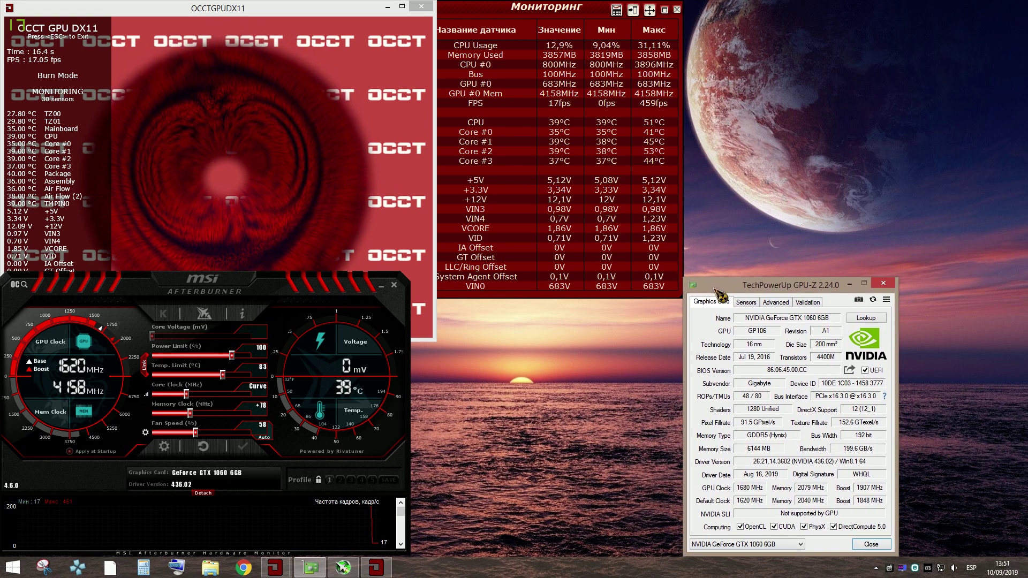
Step: Reset the graphics card settings to defaults in MSI Afterburner for a comparison in GPU-Z, and reapply profile 1
click(203, 446)
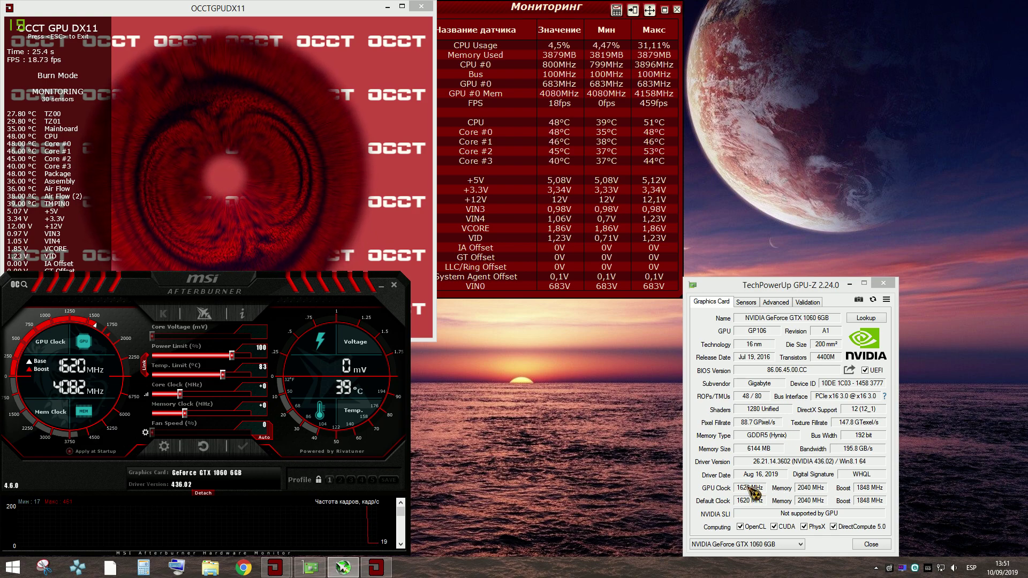
click(752, 497)
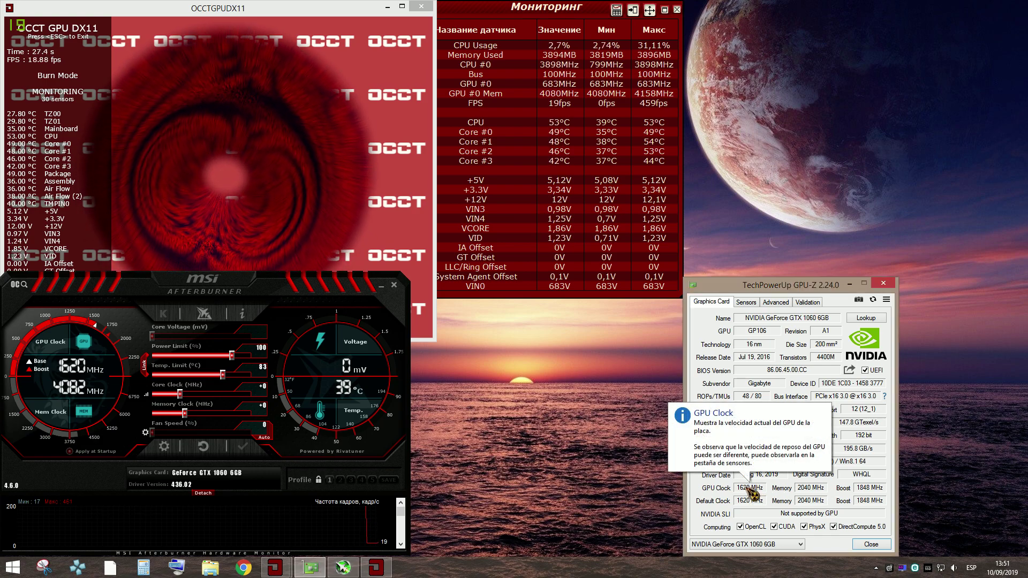
click(330, 480)
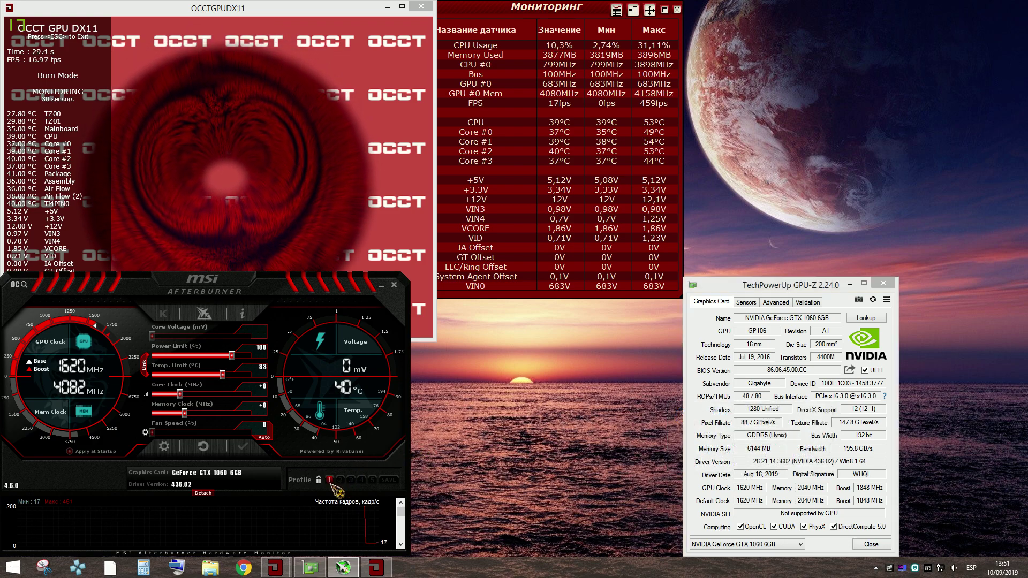
click(245, 455)
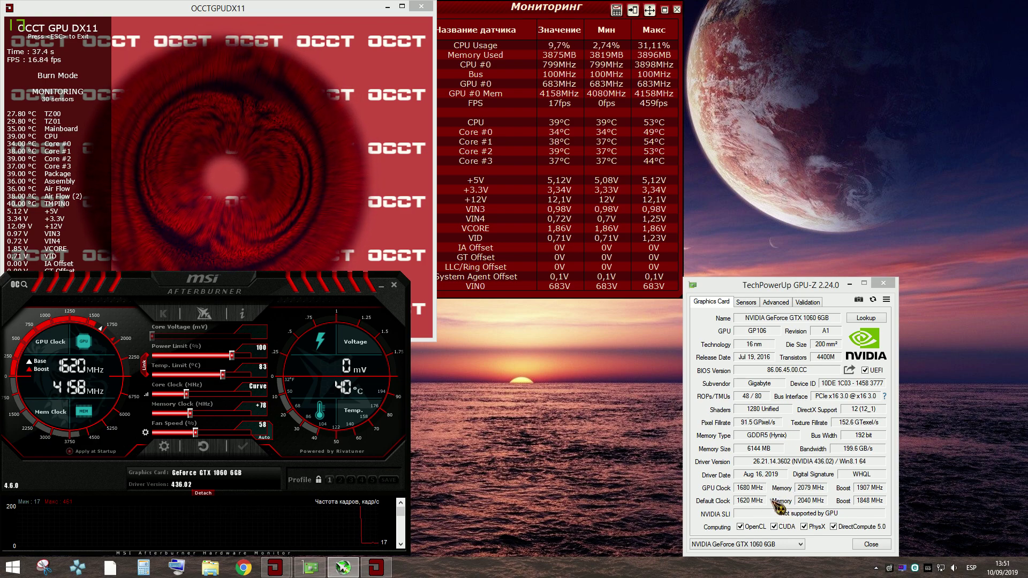
Step: Examine GPU-Z's live sensors, the general advanced details such as power and temperature limits, and the validation form
click(749, 303)
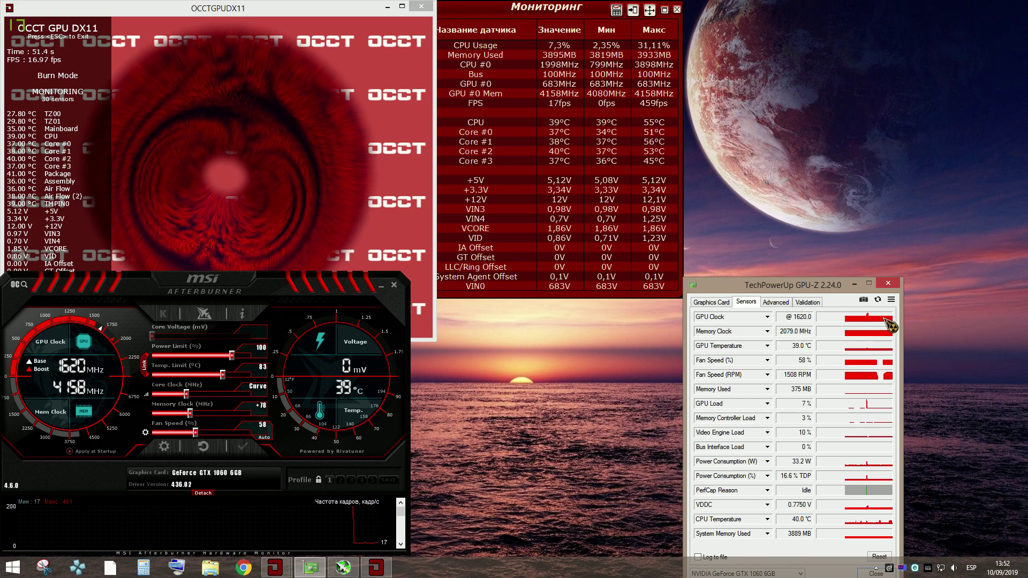
click(781, 303)
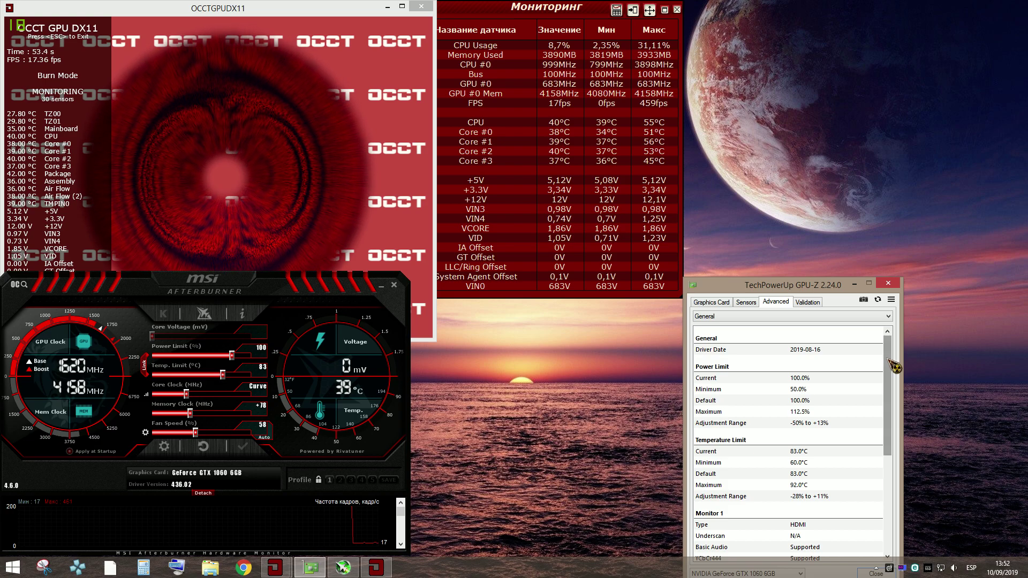
drag(844, 287, 843, 257)
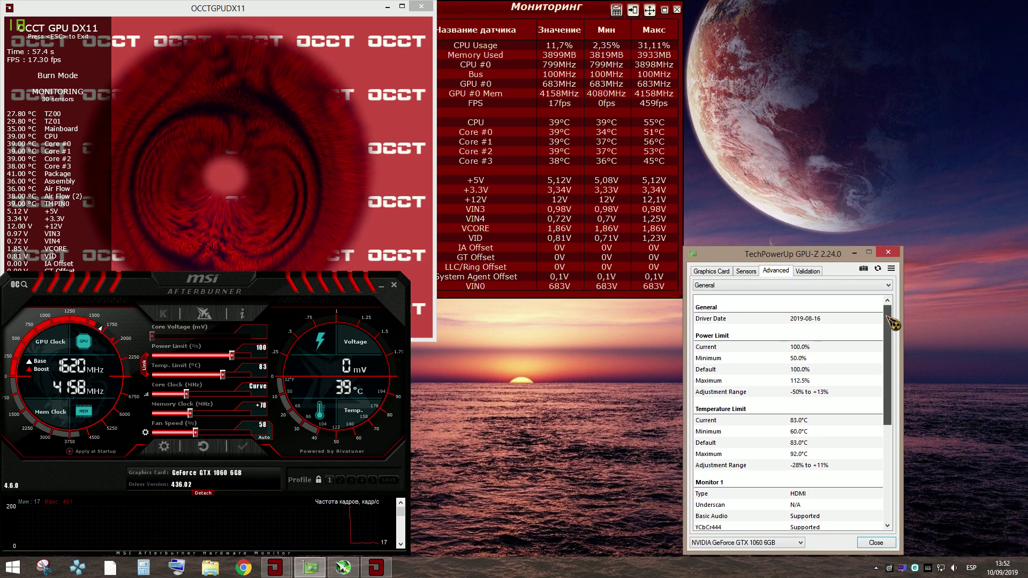
drag(888, 320, 889, 418)
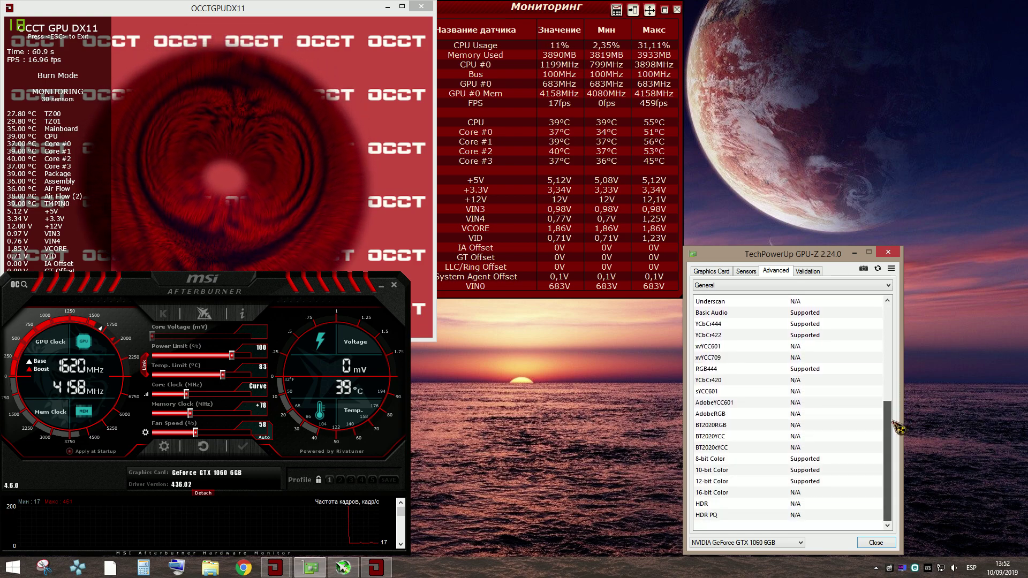
click(827, 447)
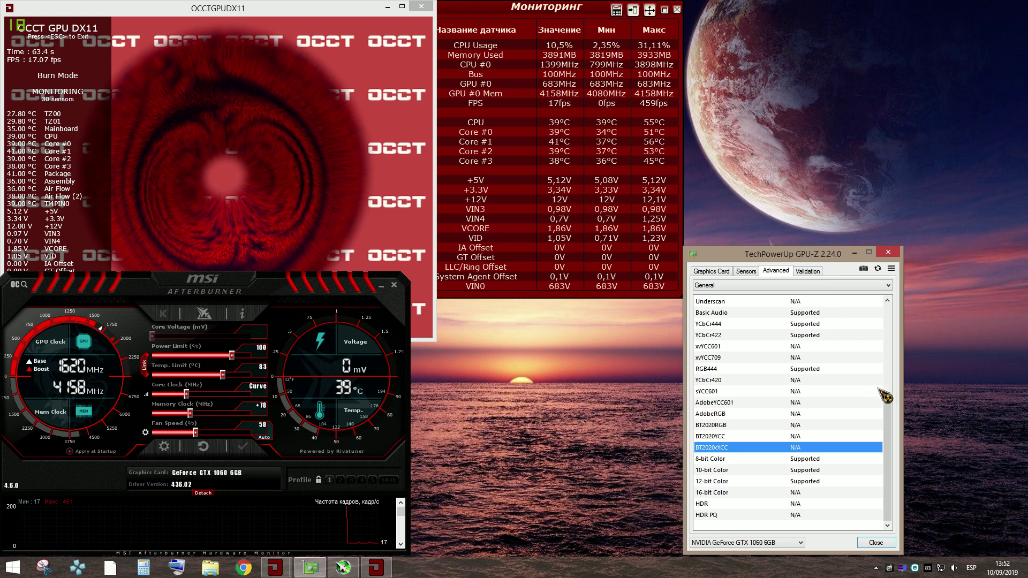
drag(889, 428, 888, 306)
click(807, 271)
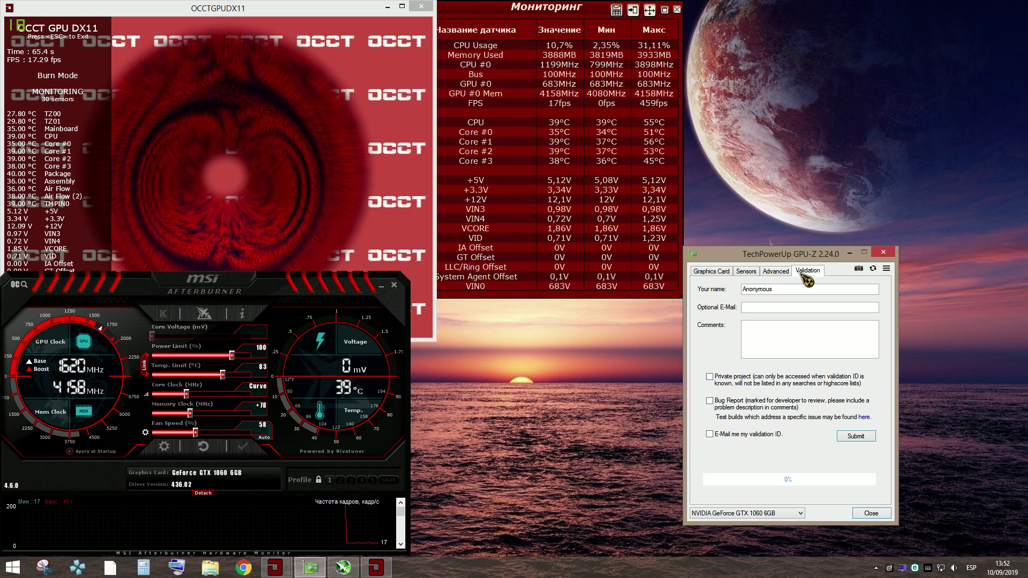
Step: Run GPU-Z's full-screen render test for the bus interface from the graphics card details, and exit it
click(723, 272)
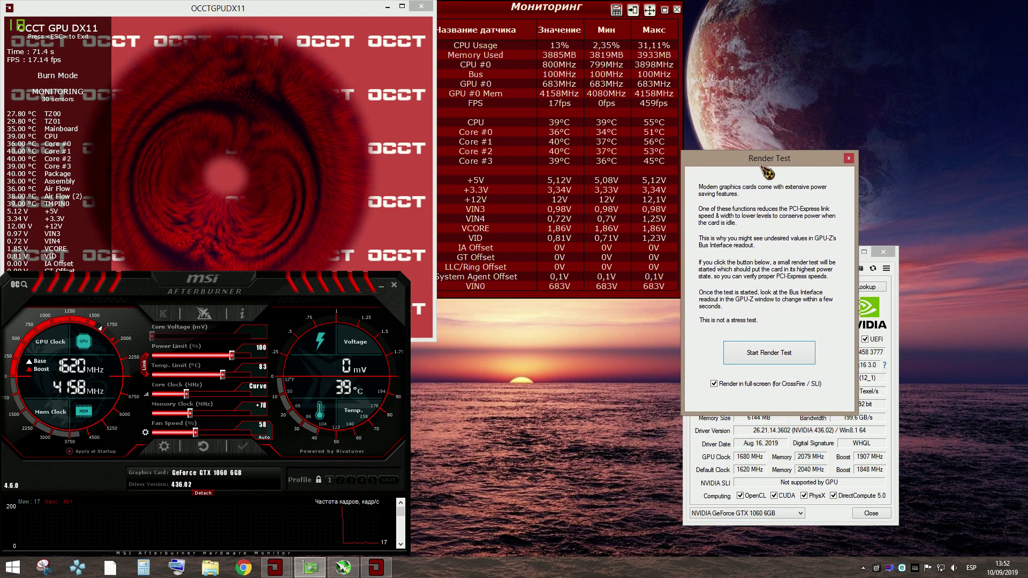
click(768, 351)
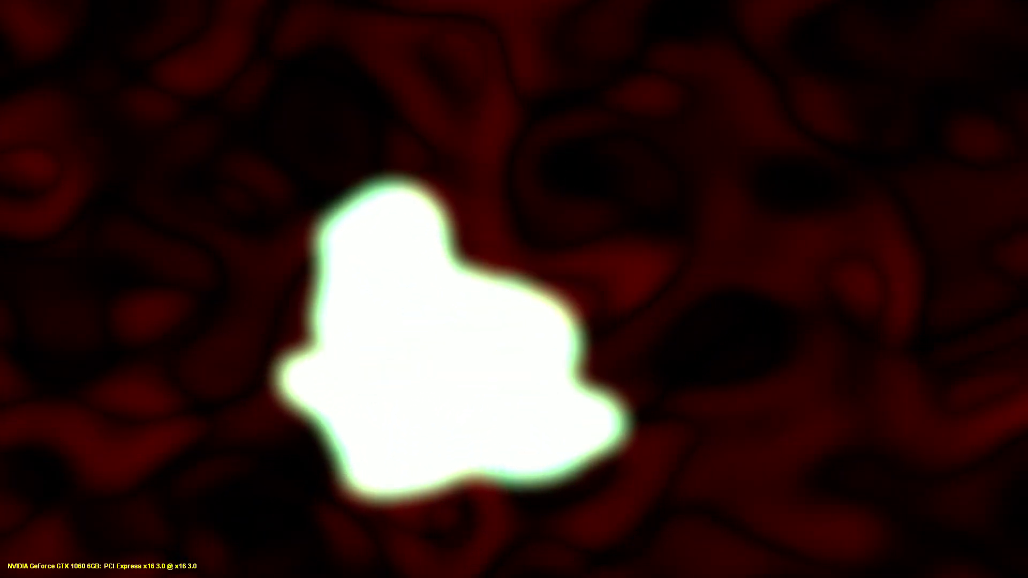
key(Escape)
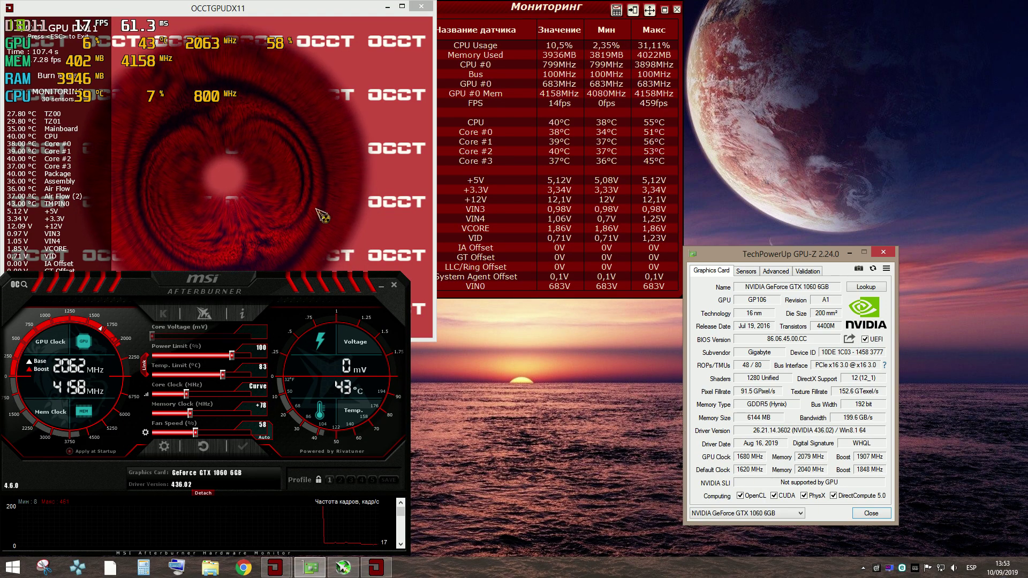
Step: Maximize the OCCT GPU test window and place GPU-Z in front of it, clear of the test's centre
drag(238, 306, 240, 308)
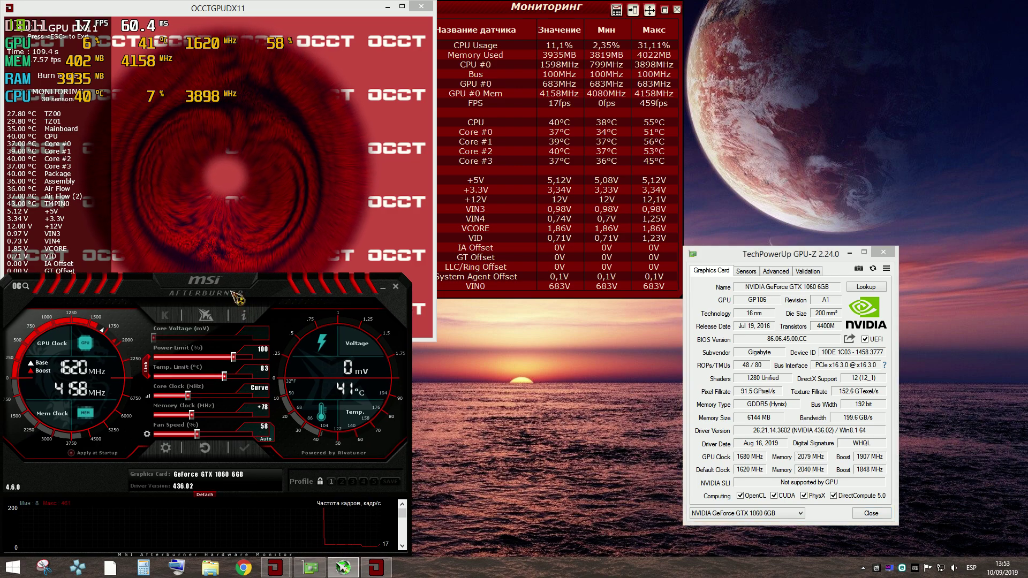
click(274, 16)
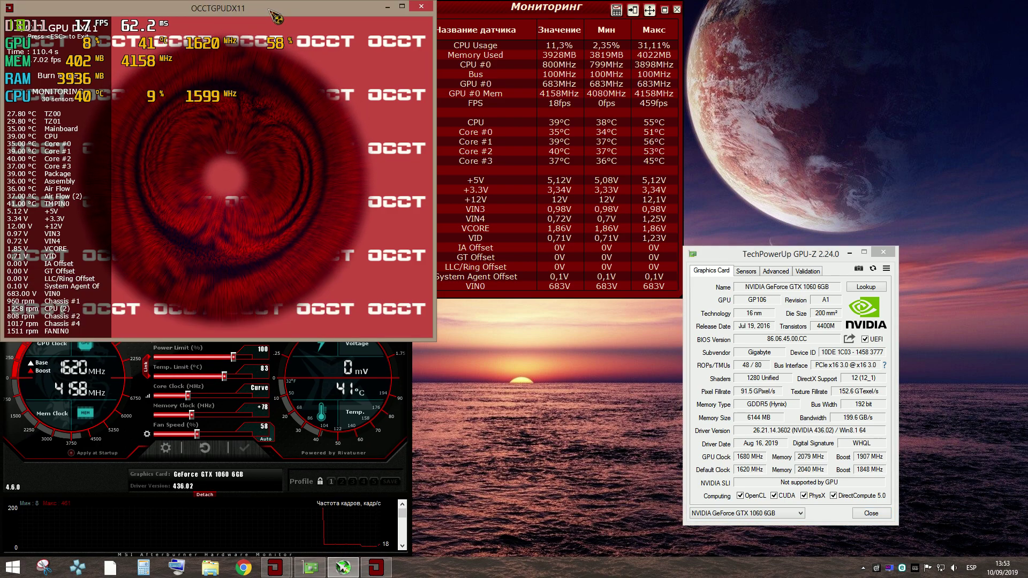
click(402, 7)
click(310, 567)
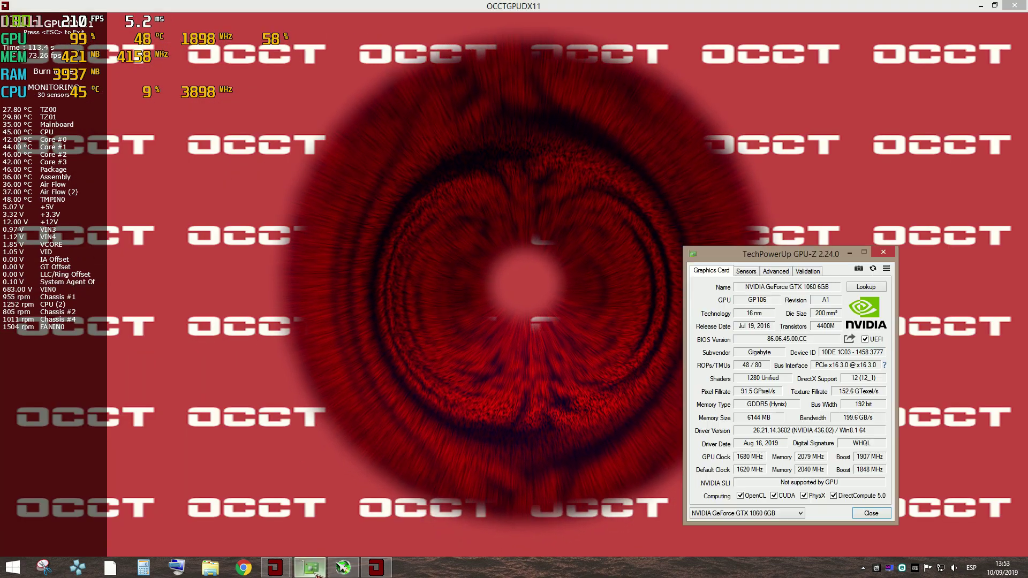
drag(797, 257, 895, 235)
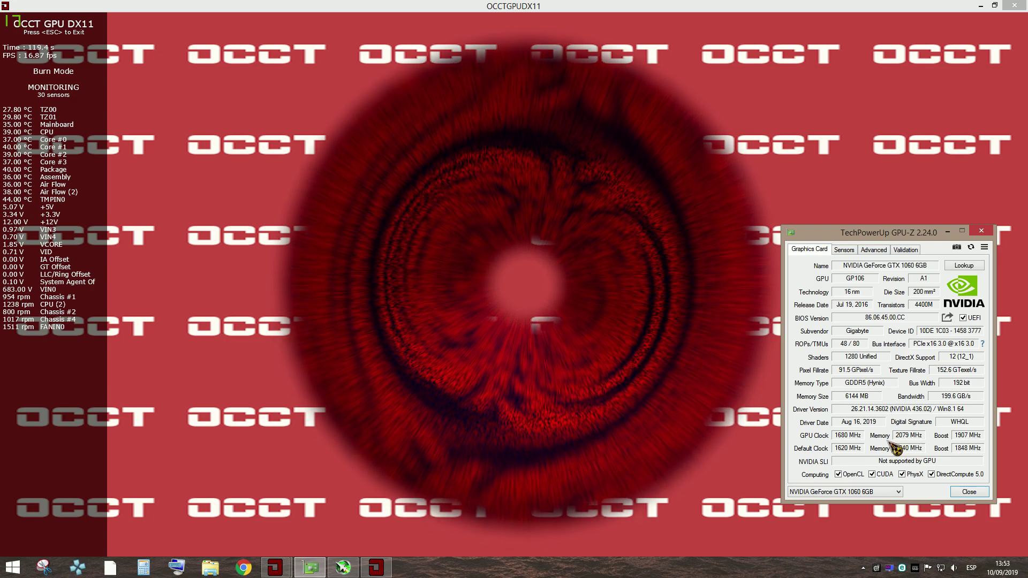
Step: Examine the GPU clock in GPU-Z's sensor readings and the boost clock in its graphics card details
mouse_move(857, 440)
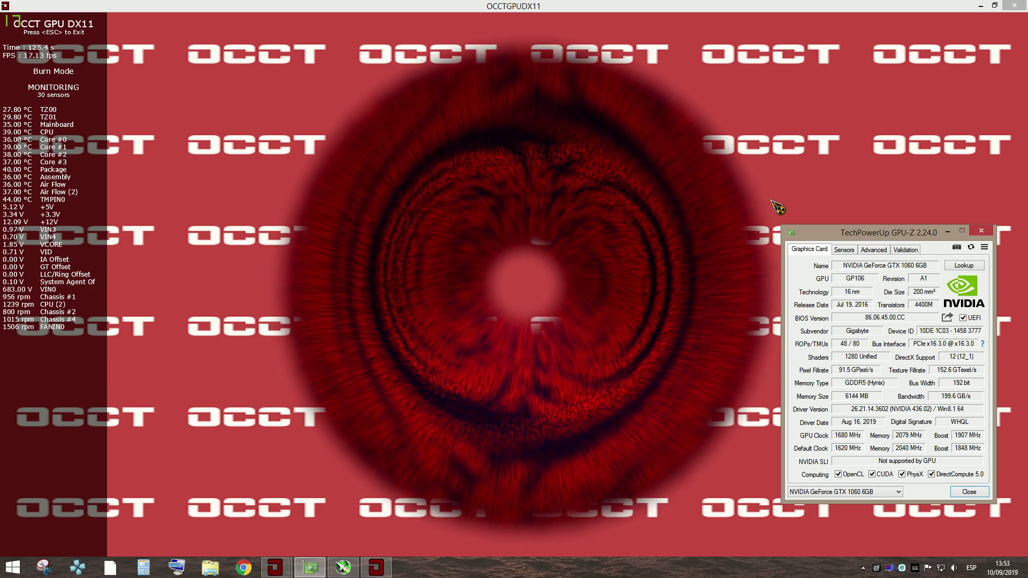
click(853, 254)
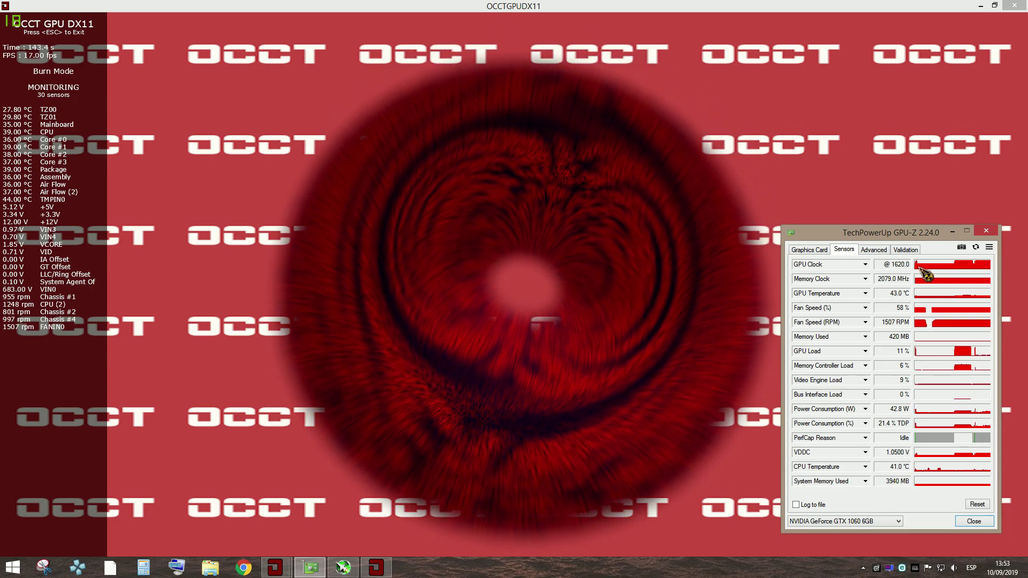
click(809, 250)
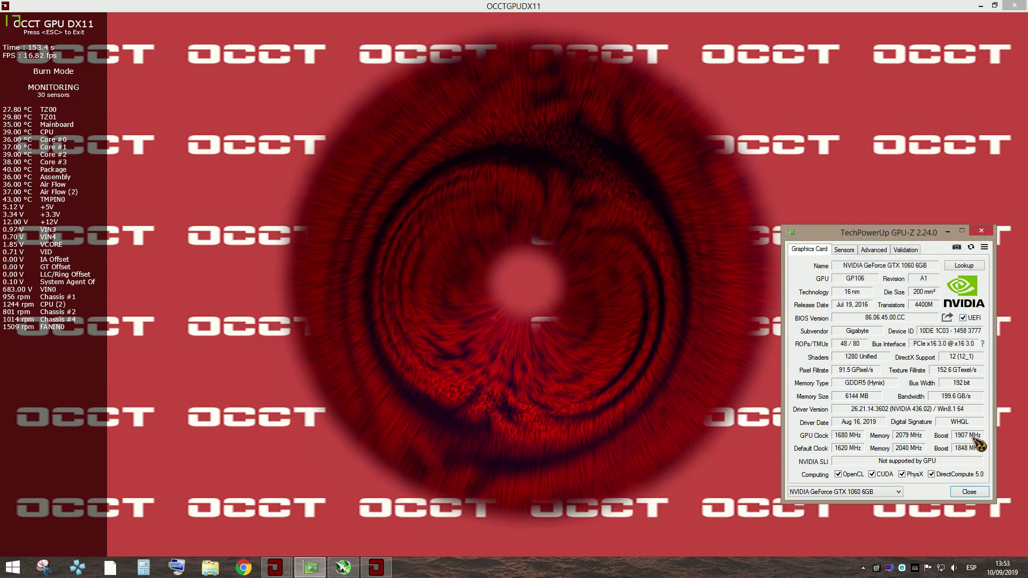
mouse_move(971, 439)
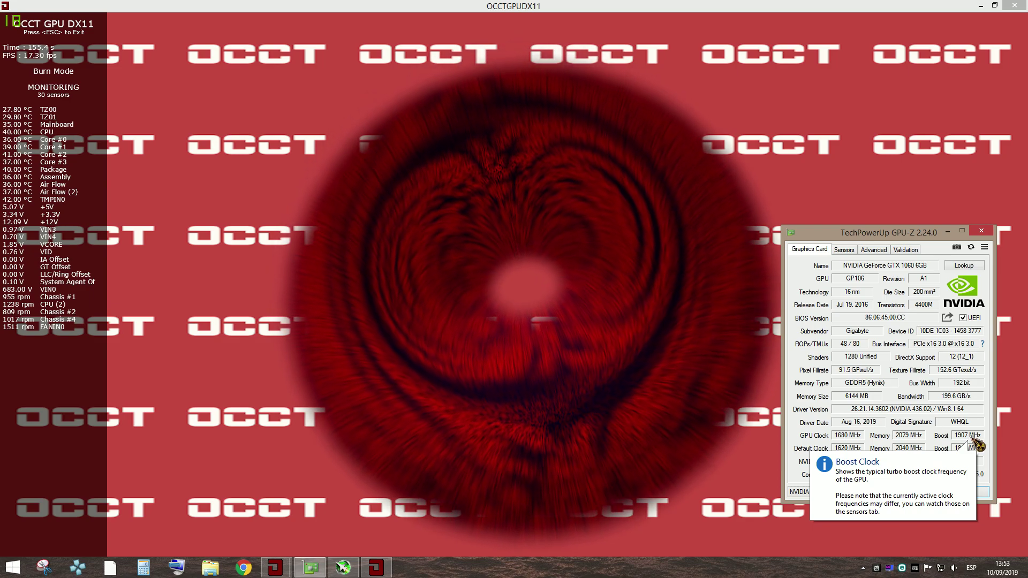
Step: Switch to MSI Afterburner and view the CPU frequency graph in its hardware monitor
click(343, 567)
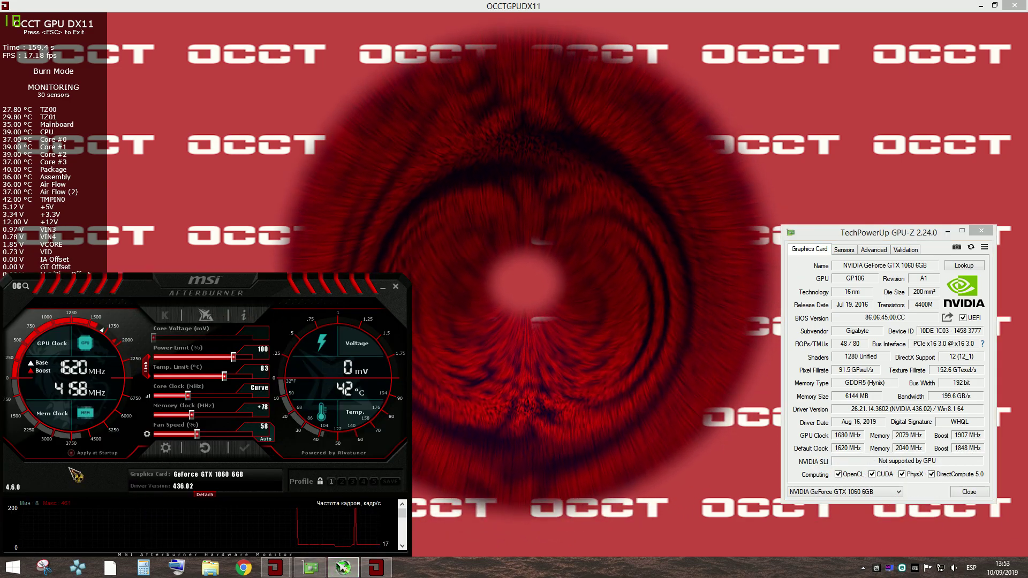
drag(404, 516, 405, 533)
scroll(406, 537, up, 2)
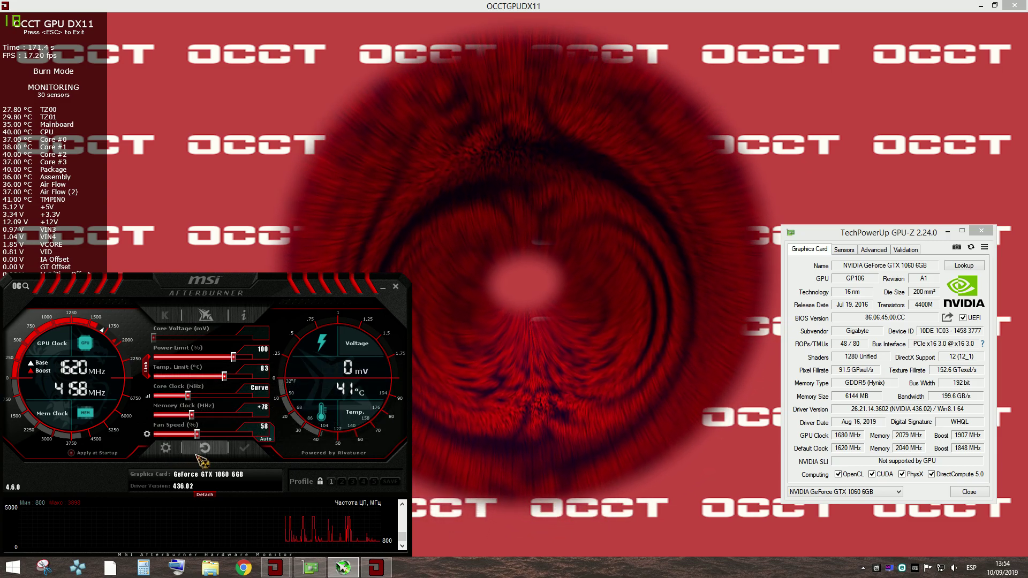
Step: Restore the OCCT test to a smaller window and arrange MSI Afterburner and GPU-Z next to each other
click(995, 6)
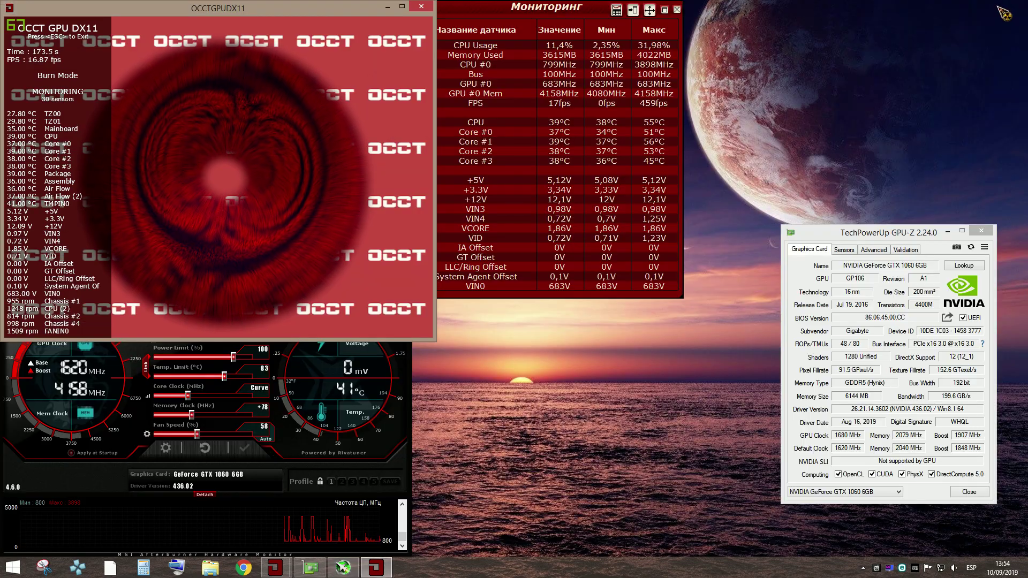
click(369, 474)
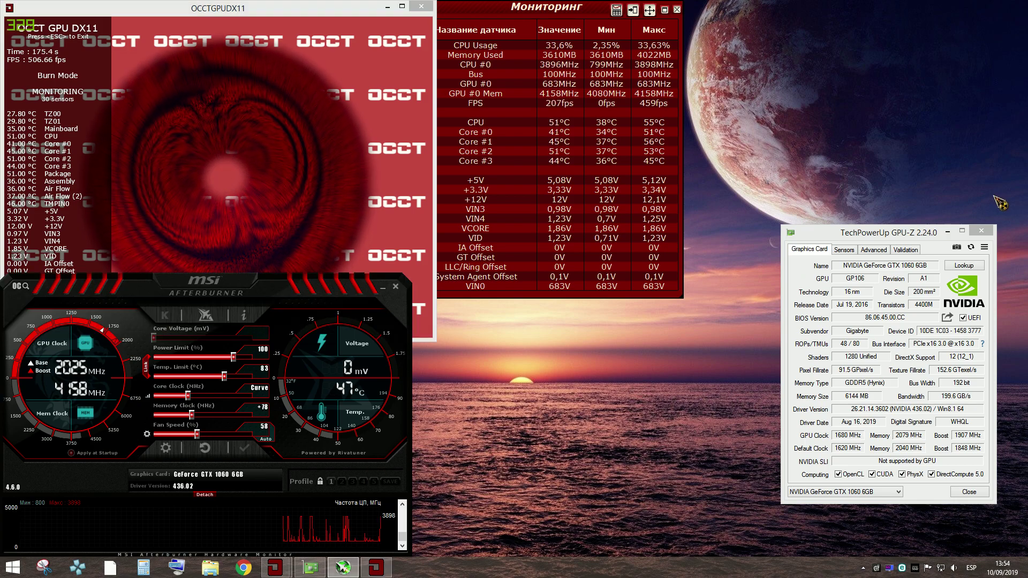
drag(901, 238, 810, 267)
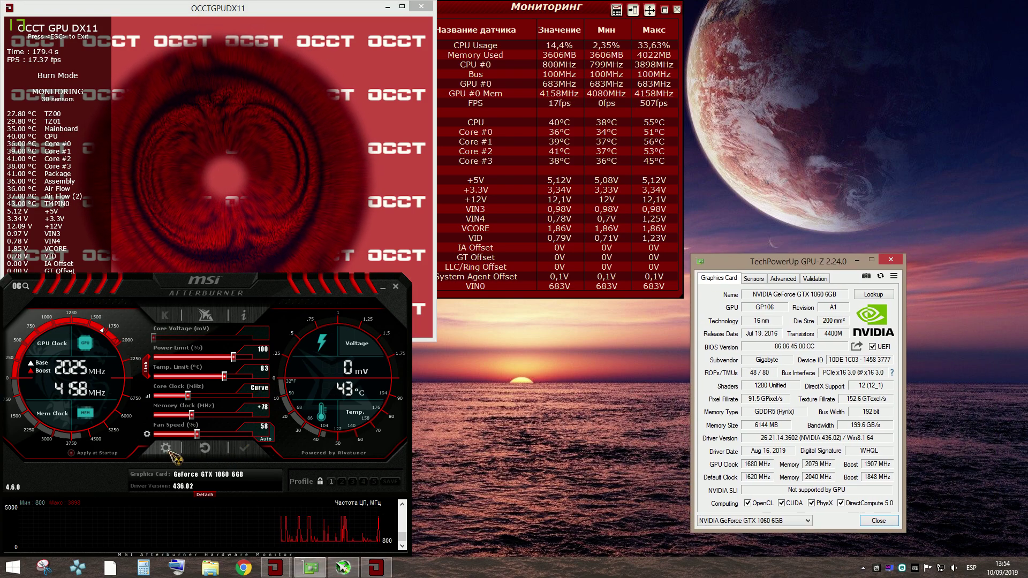
Step: Reset the graphics card overclock to defaults in MSI Afterburner and check the clocks in GPU-Z
click(204, 447)
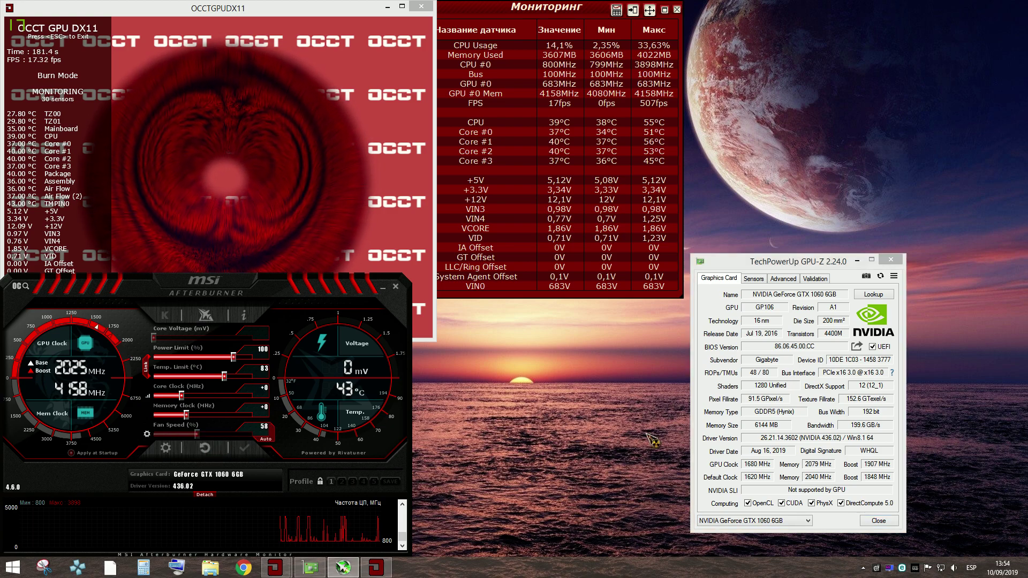
click(765, 471)
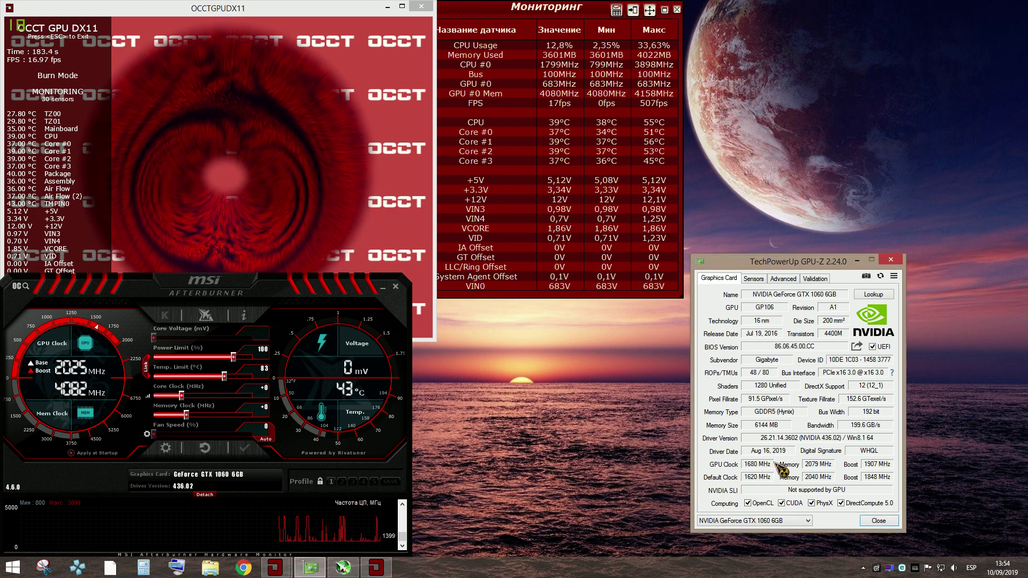
Step: Review GPU-Z's sensor readings and its advanced general details, from the power limits down to Monitor 1's supported colour formats
mouse_move(766, 471)
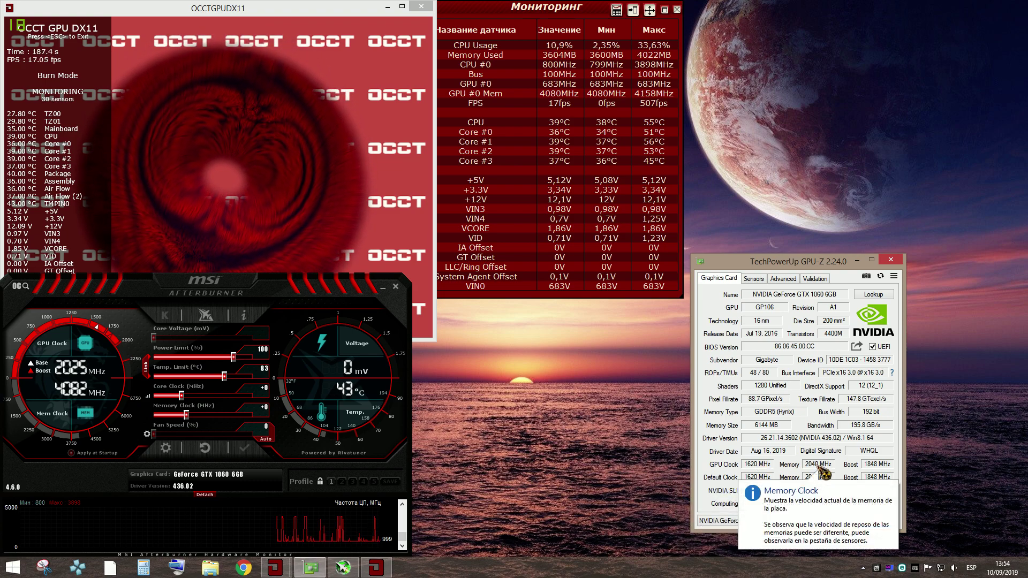
click(754, 279)
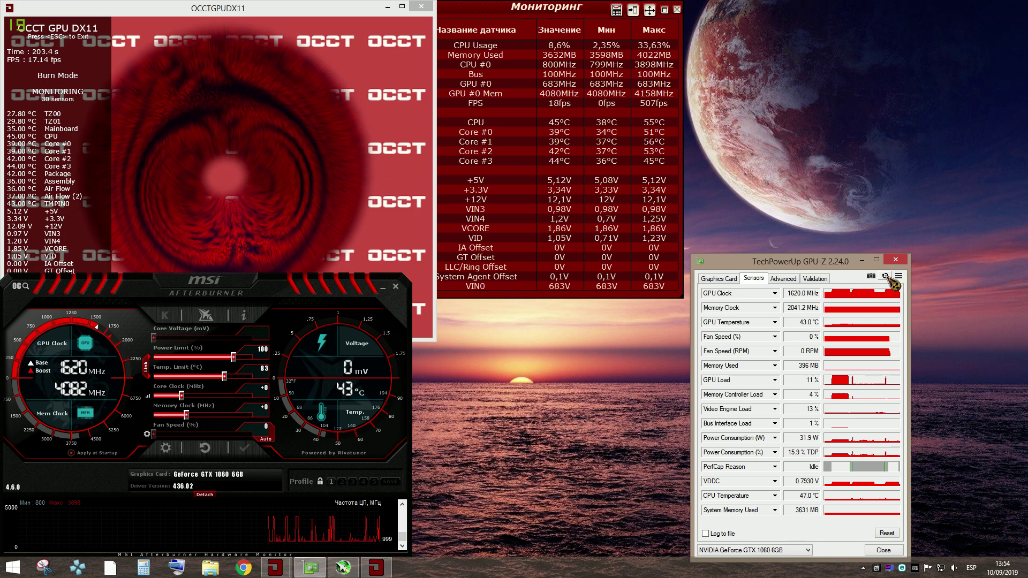
click(783, 279)
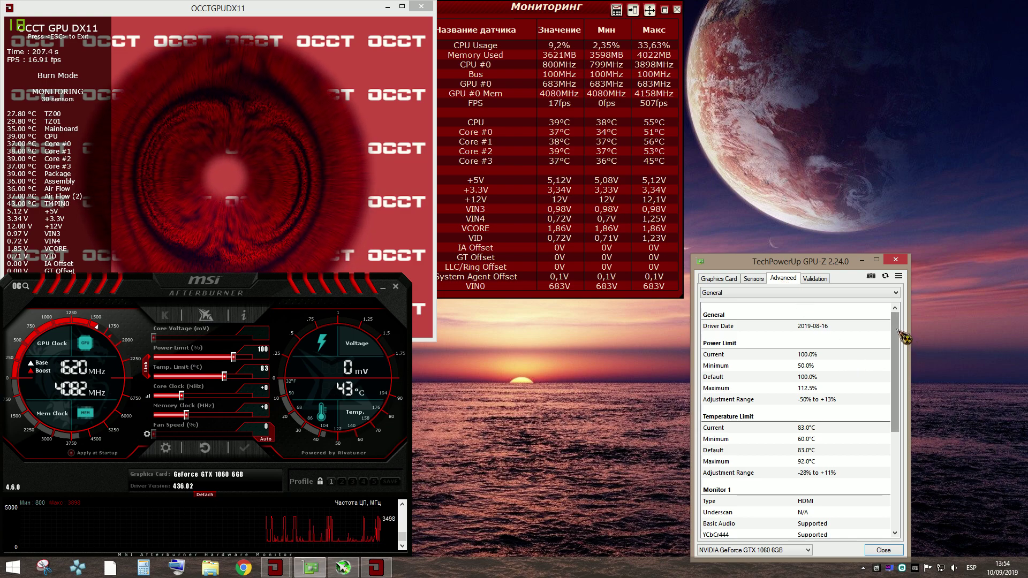
drag(898, 331, 902, 387)
click(805, 382)
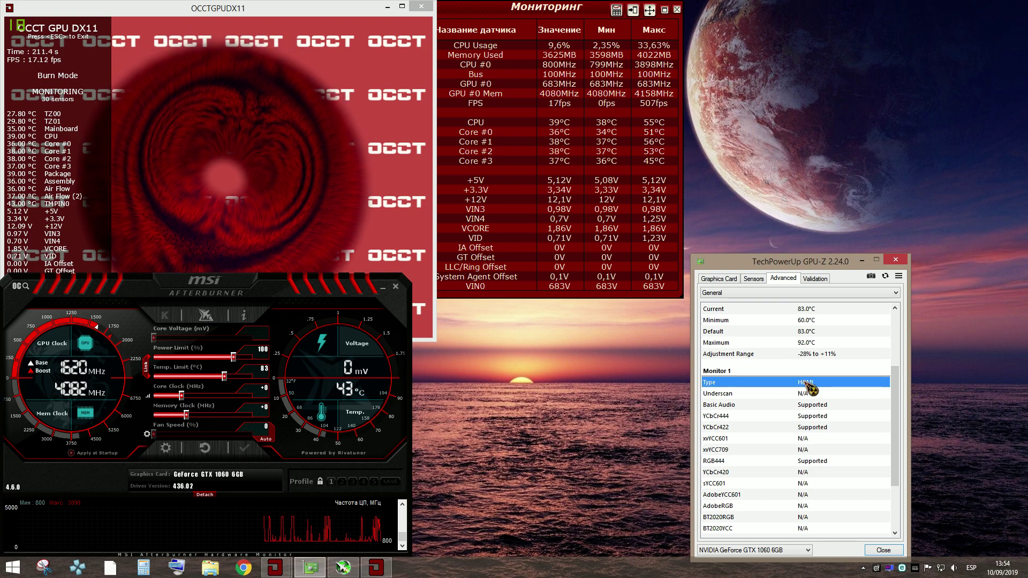
drag(904, 386, 904, 447)
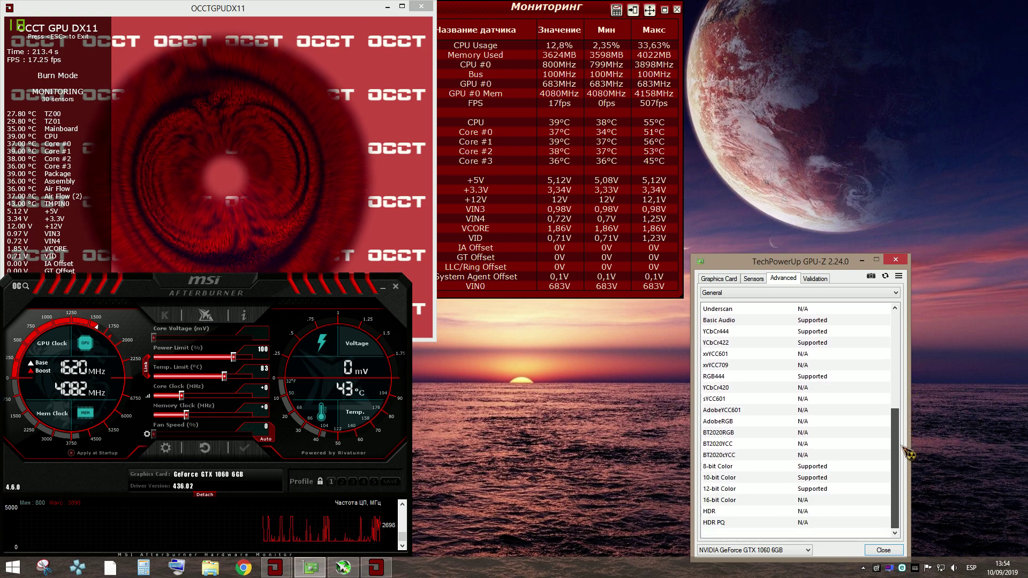
Step: Examine the graphics card details in GPU-Z, reading the descriptions of memory type, texture fillrate, subvendor, BIOS version, card name and CUDA support
click(718, 279)
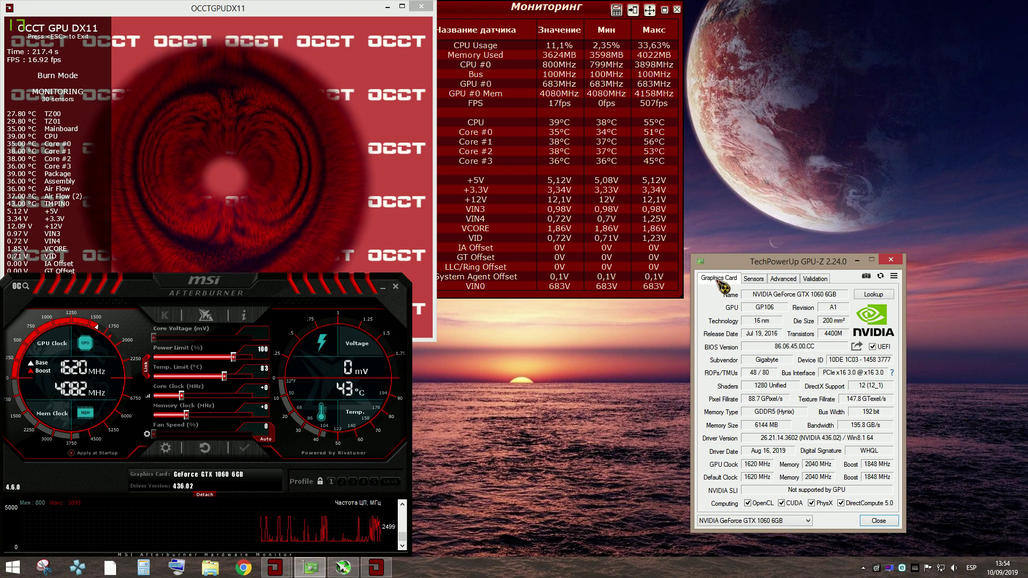
mouse_move(786, 413)
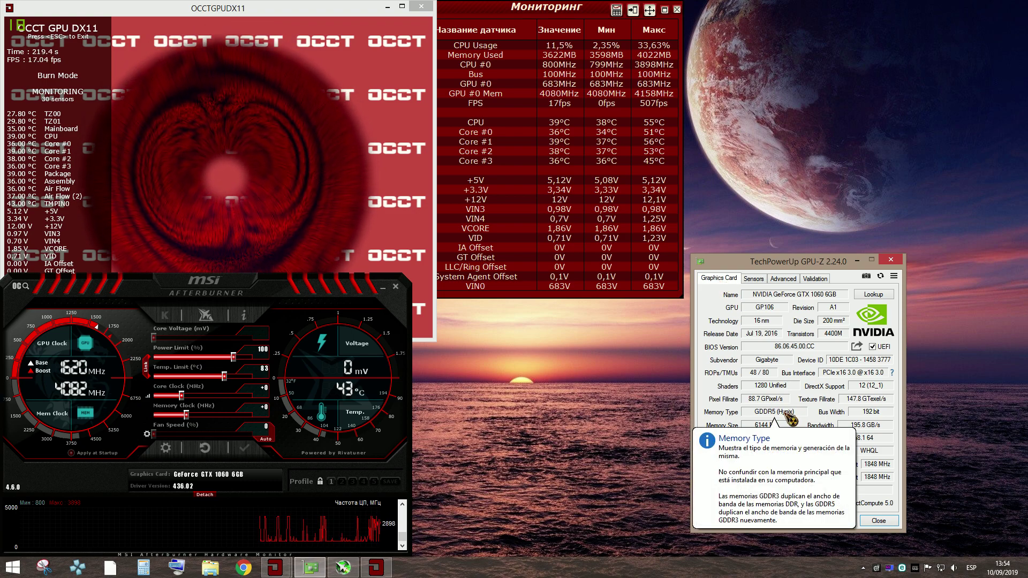
mouse_move(880, 405)
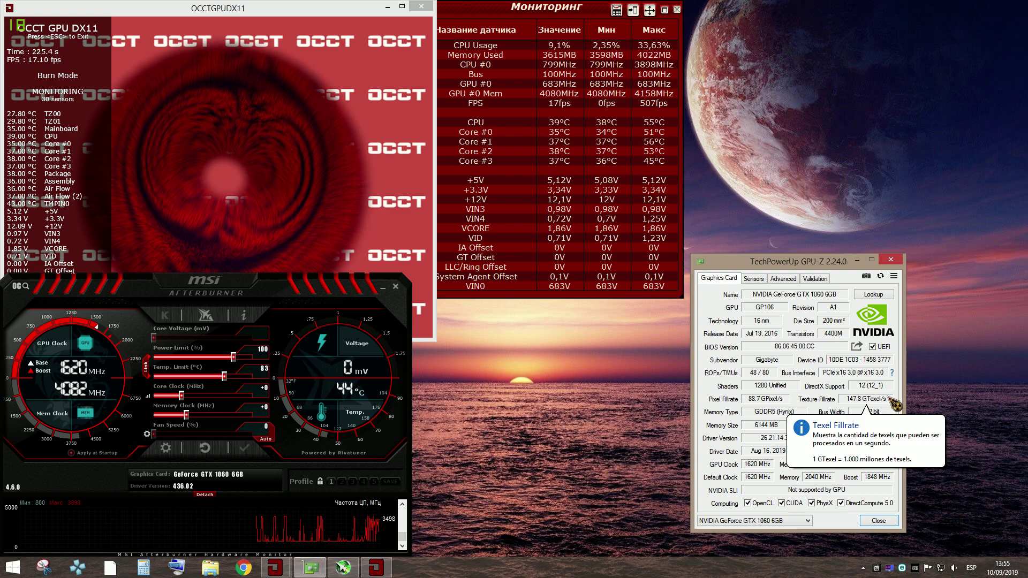
mouse_move(889, 386)
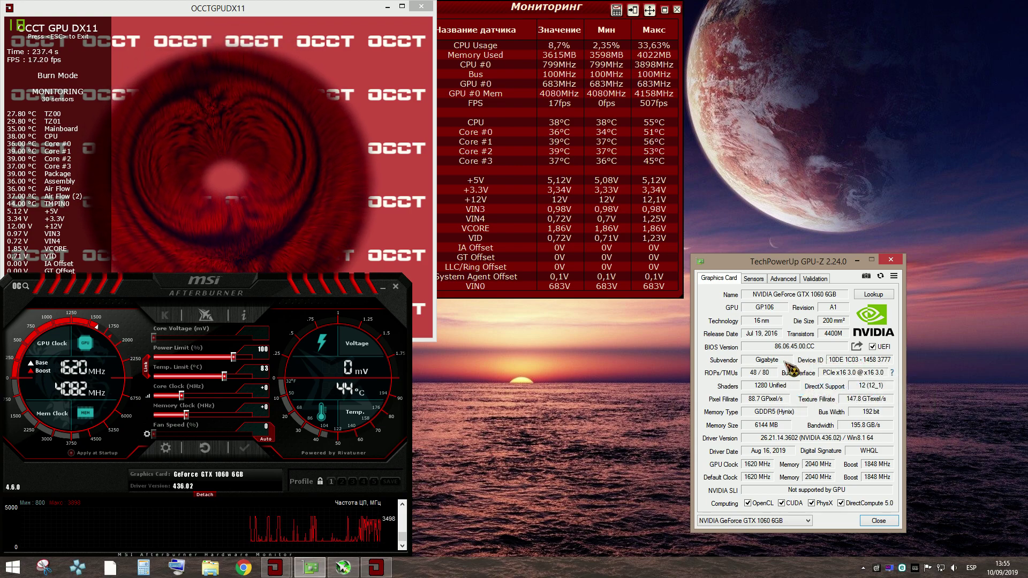
mouse_move(782, 359)
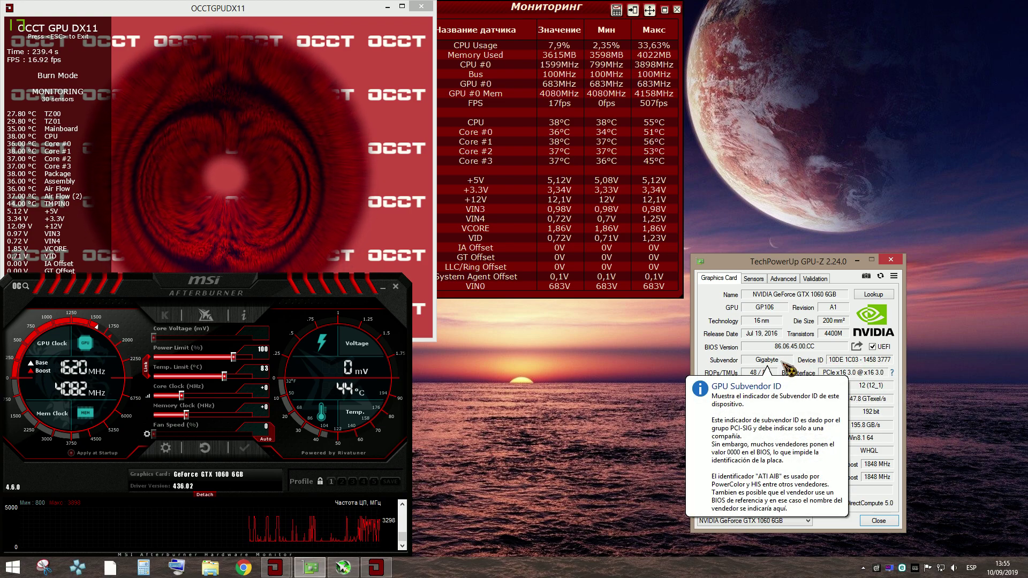
mouse_move(819, 347)
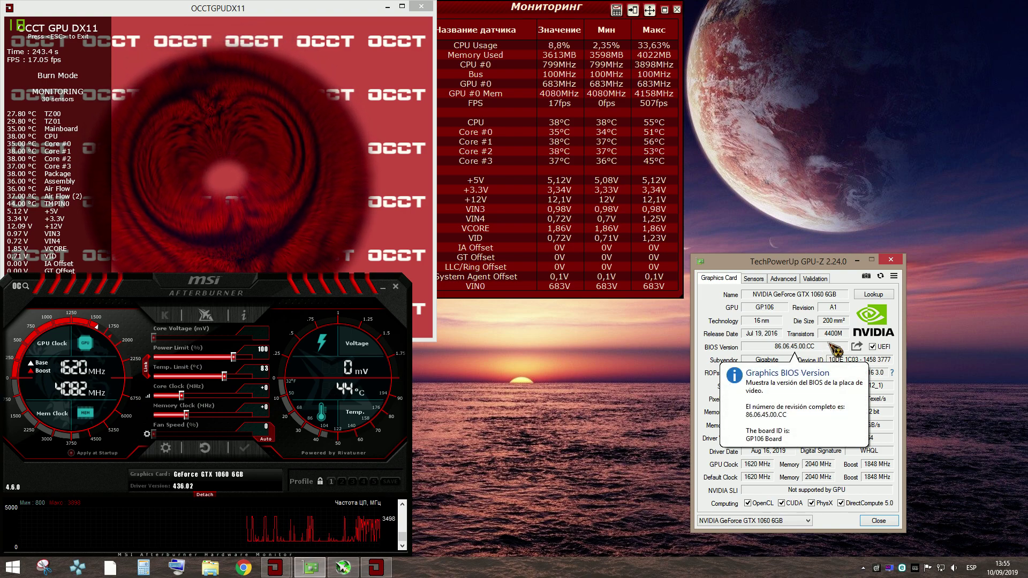
mouse_move(850, 336)
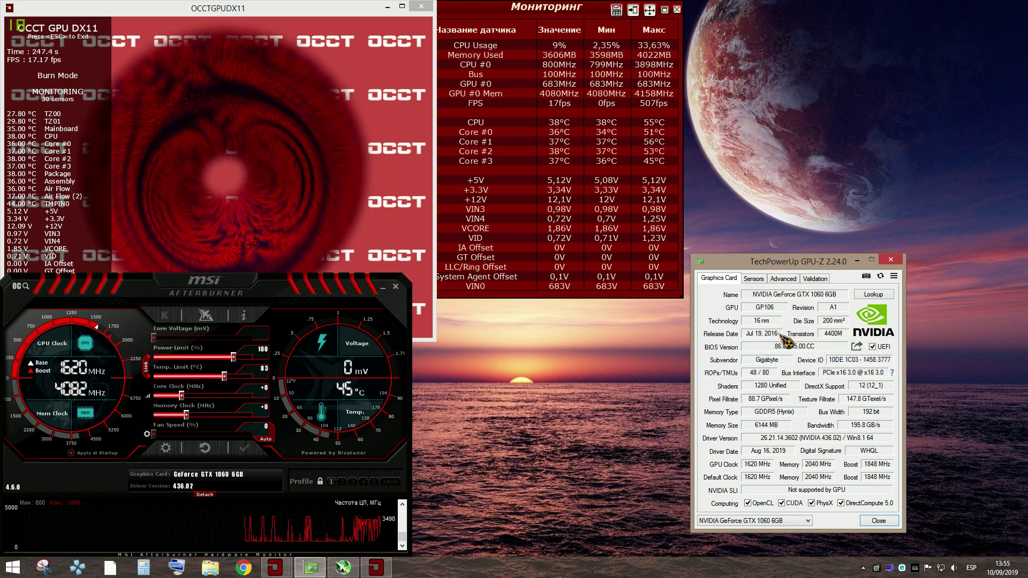
mouse_move(785, 339)
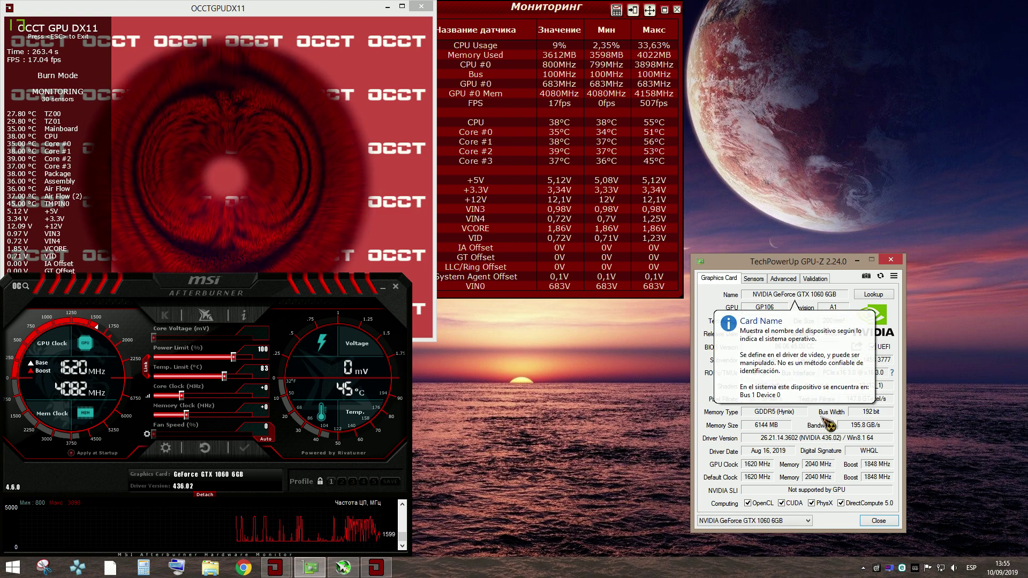
mouse_move(845, 508)
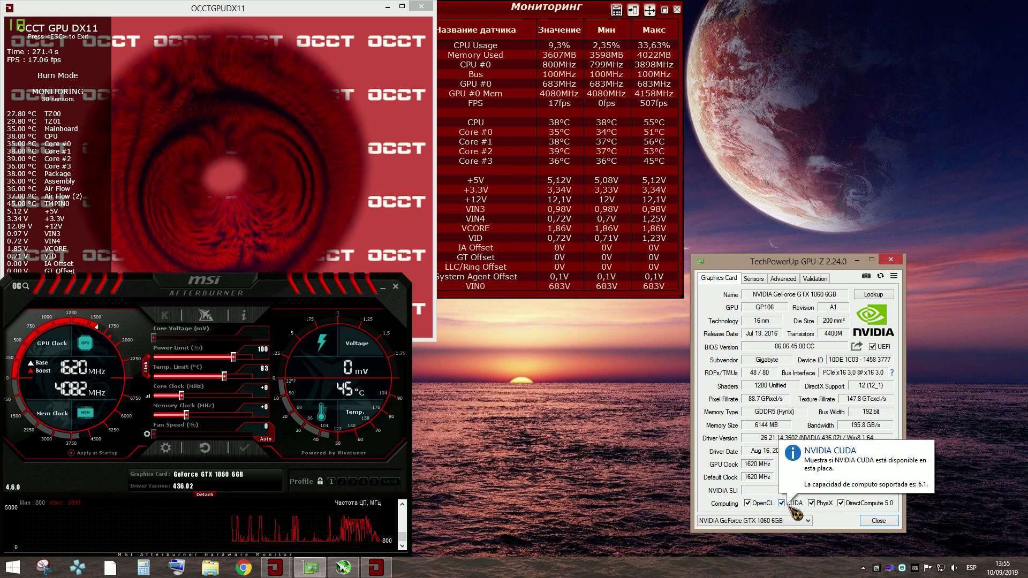
mouse_move(760, 505)
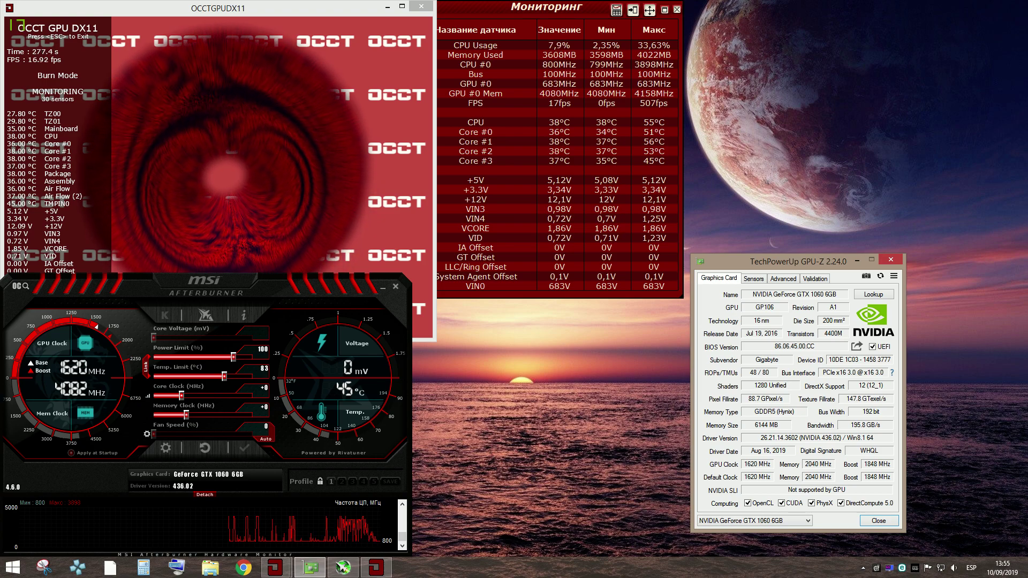
Step: Load overclock profile 1 in MSI Afterburner and apply it to the graphics card
click(332, 481)
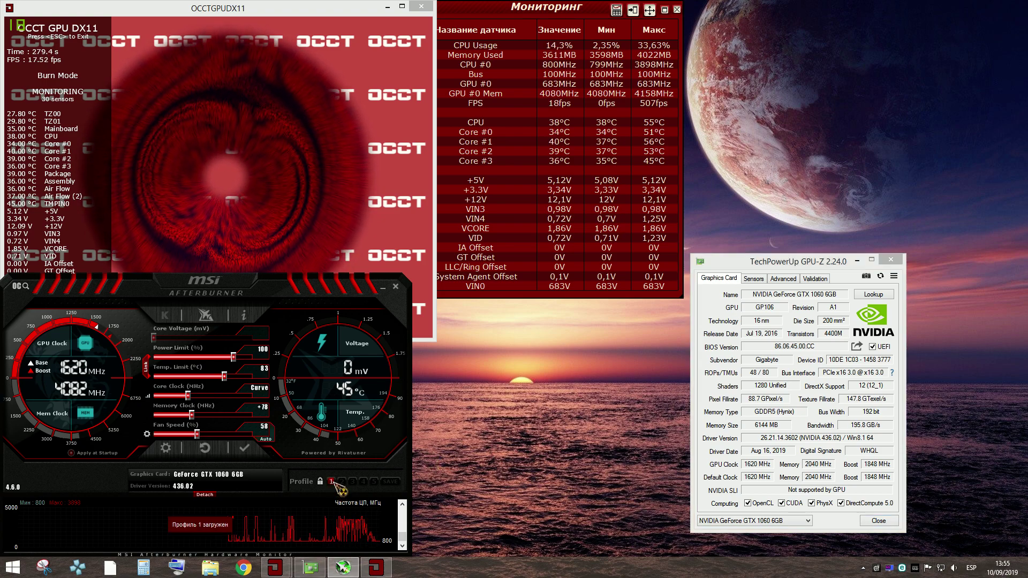
click(244, 448)
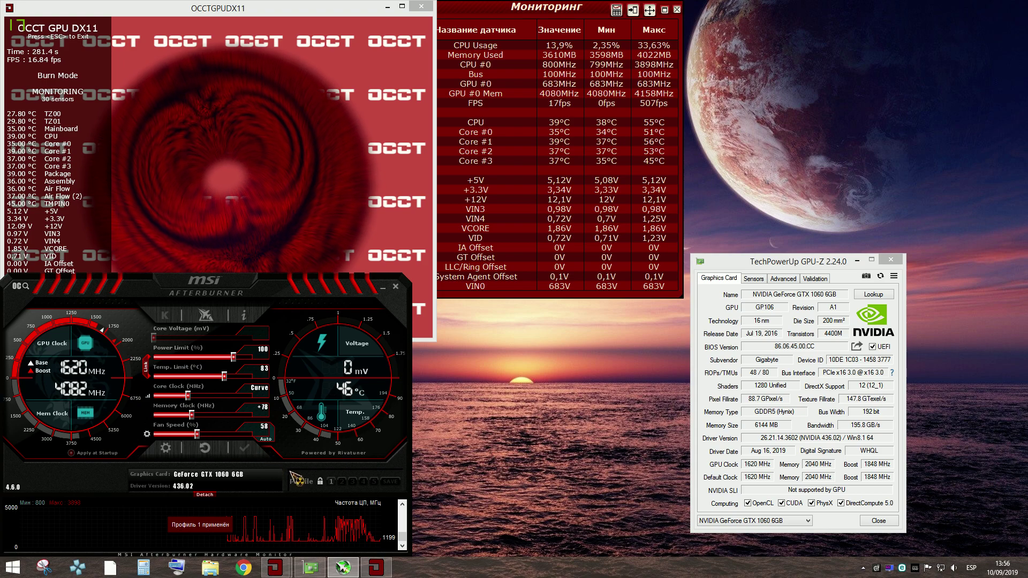